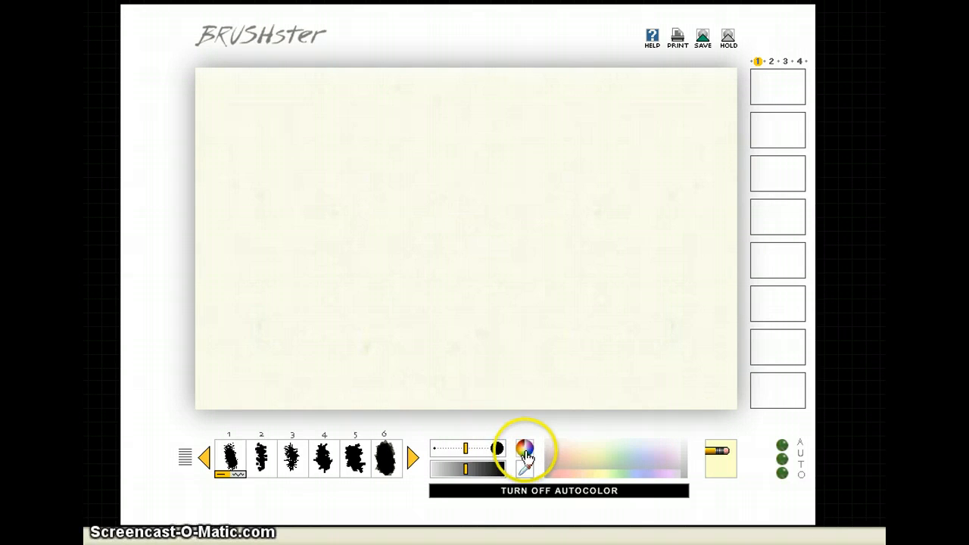
# Step: Turn off autocolor, choose purple paint, and paint a zigzag in the canvas's upper-left area with the Stars brush (24)
pyautogui.click(525, 452)
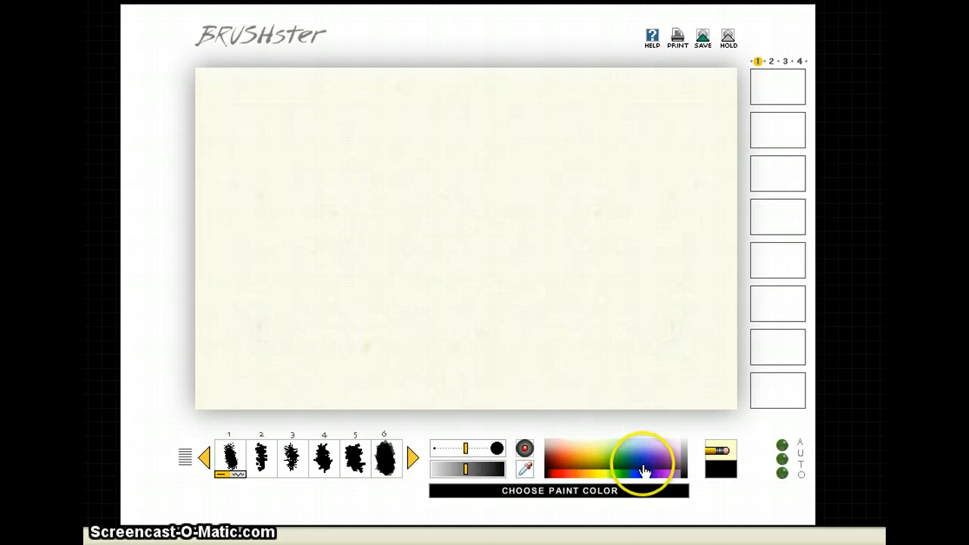
pyautogui.click(664, 459)
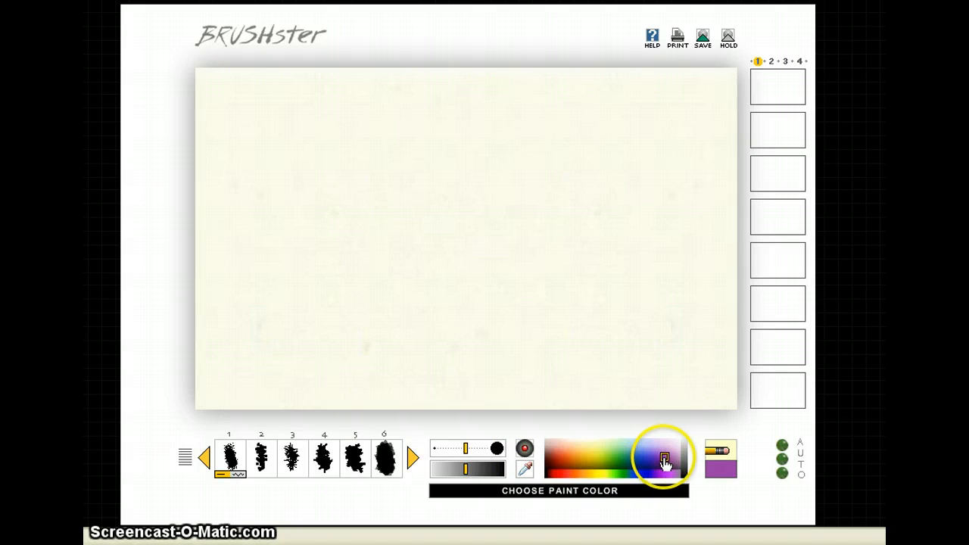
pyautogui.click(203, 458)
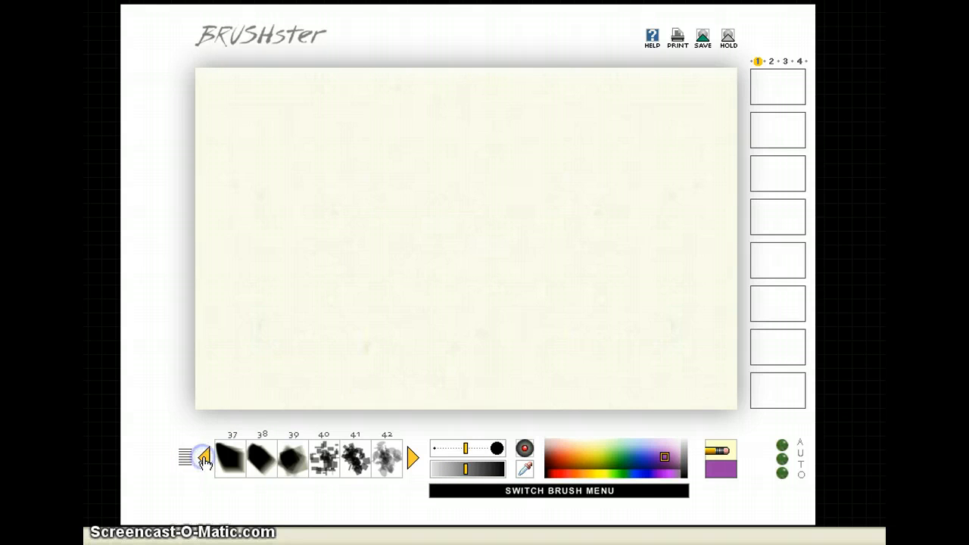
pyautogui.click(204, 458)
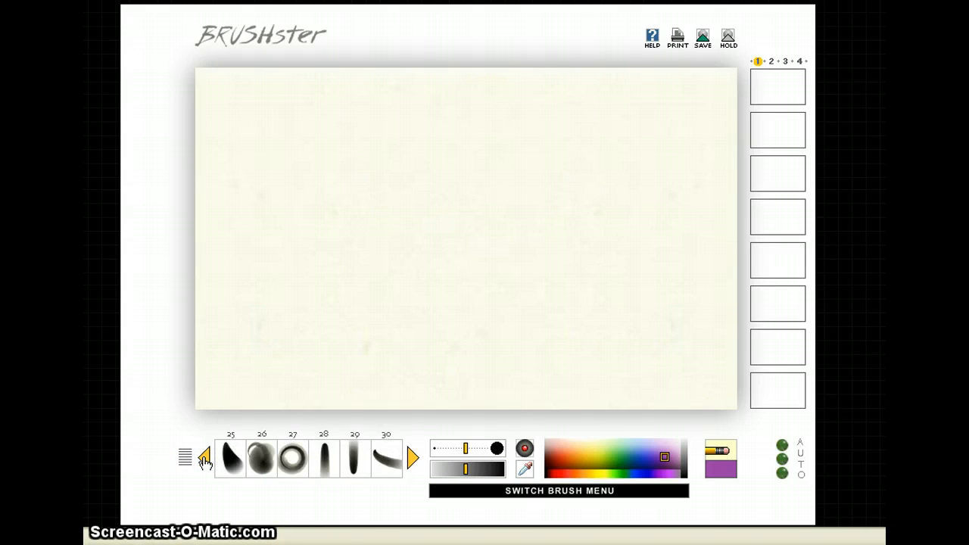
pyautogui.click(203, 458)
pyautogui.click(384, 459)
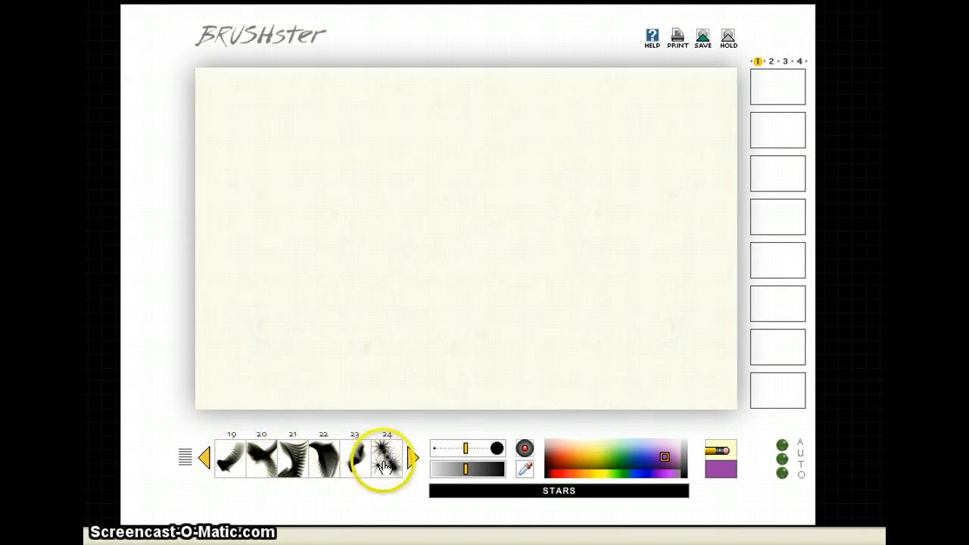
pyautogui.moveTo(286, 145)
pyautogui.mouseDown()
pyautogui.moveTo(234, 101)
pyautogui.moveTo(324, 101)
pyautogui.moveTo(350, 165)
pyautogui.mouseUp()
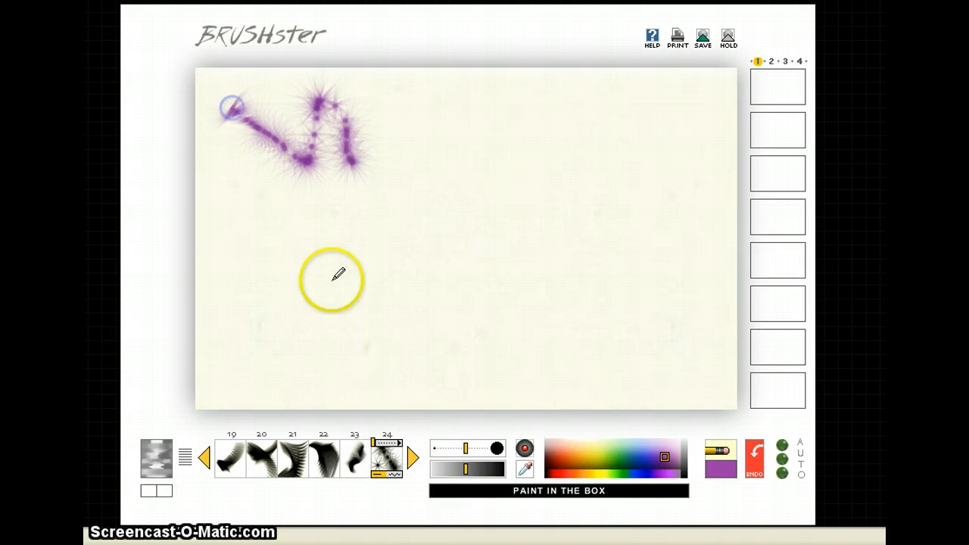
# Step: Paint a winding purple stroke down the canvas's left edge with brush 21 and a U-shaped stroke near the upper middle with brush 41
pyautogui.click(290, 459)
pyautogui.moveTo(222, 233); pyautogui.dragTo(217, 238)
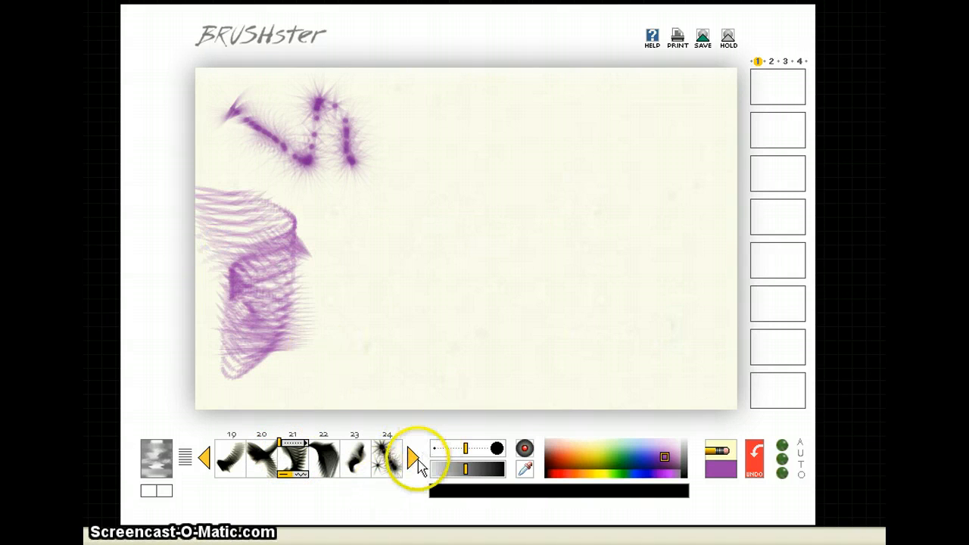
pyautogui.click(412, 458)
pyautogui.click(412, 458)
pyautogui.click(413, 458)
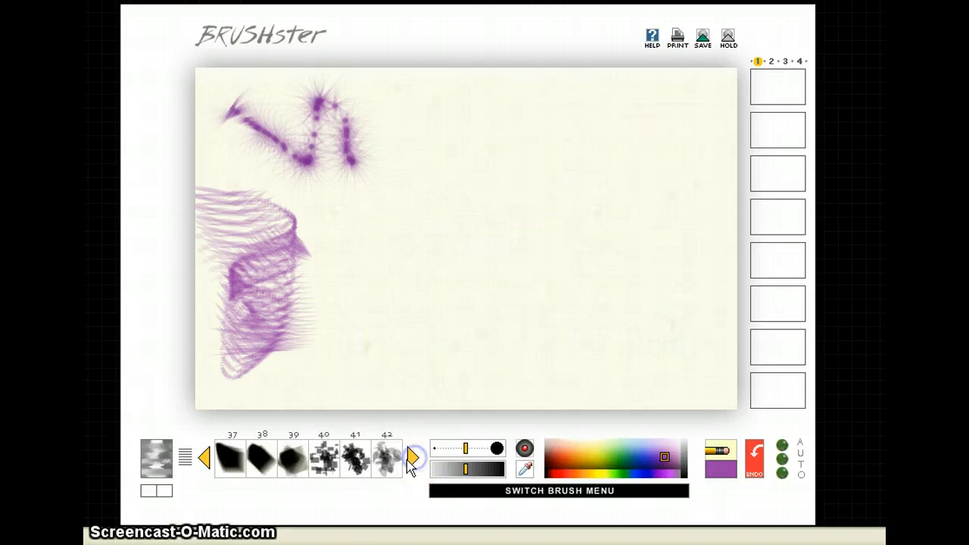
pyautogui.moveTo(417, 121); pyautogui.dragTo(418, 123)
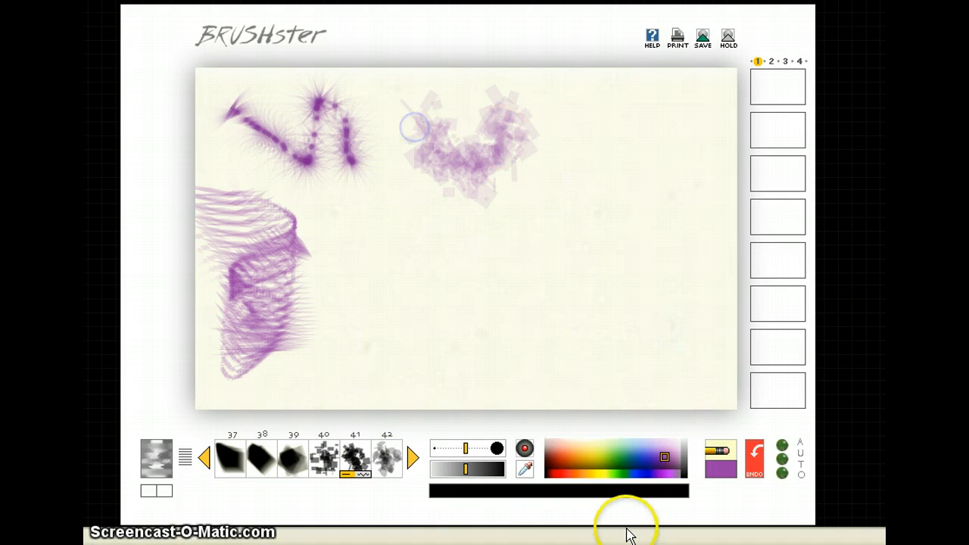
# Step: Choose green paint and paint a diagonal stroke with brush 3 in the middle of the canvas
pyautogui.click(612, 457)
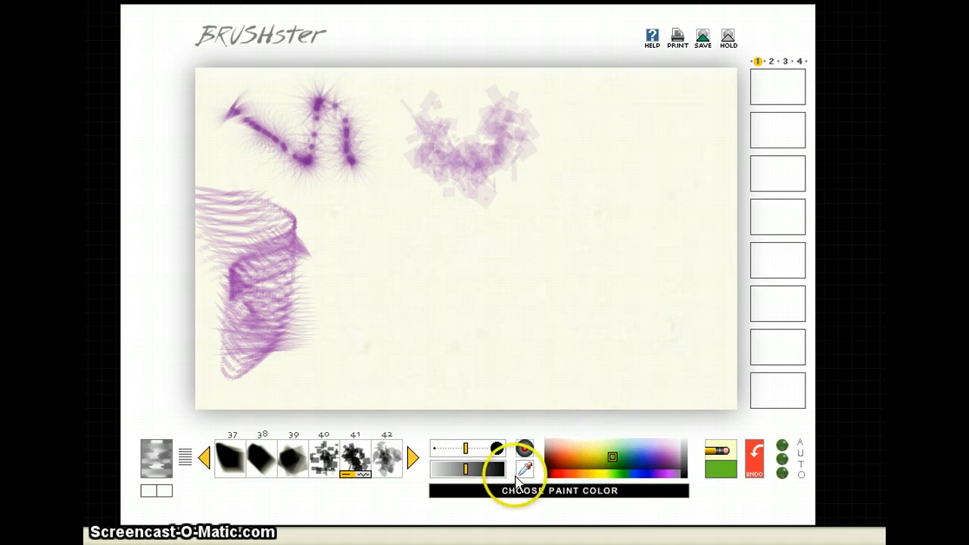
pyautogui.click(412, 458)
pyautogui.click(412, 458)
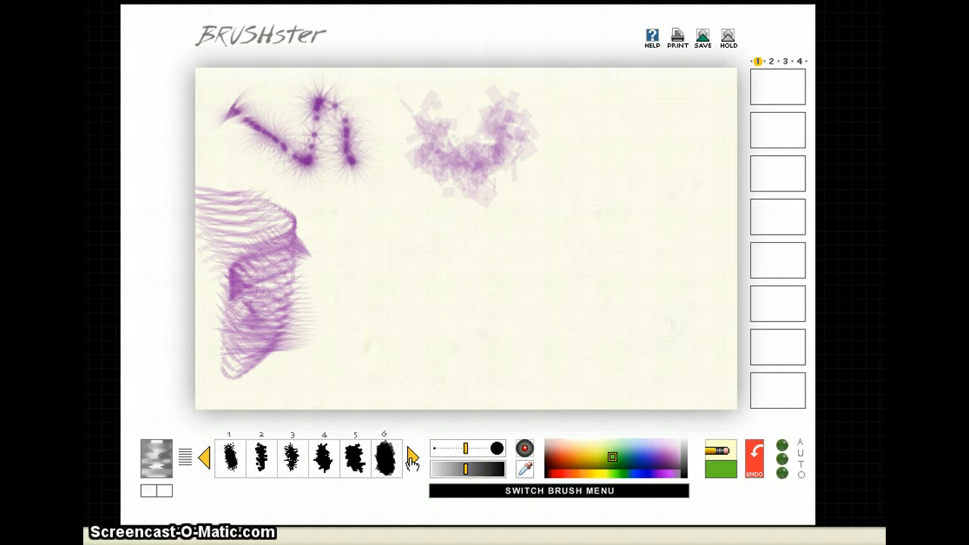
pyautogui.click(293, 457)
pyautogui.moveTo(346, 250); pyautogui.dragTo(346, 251)
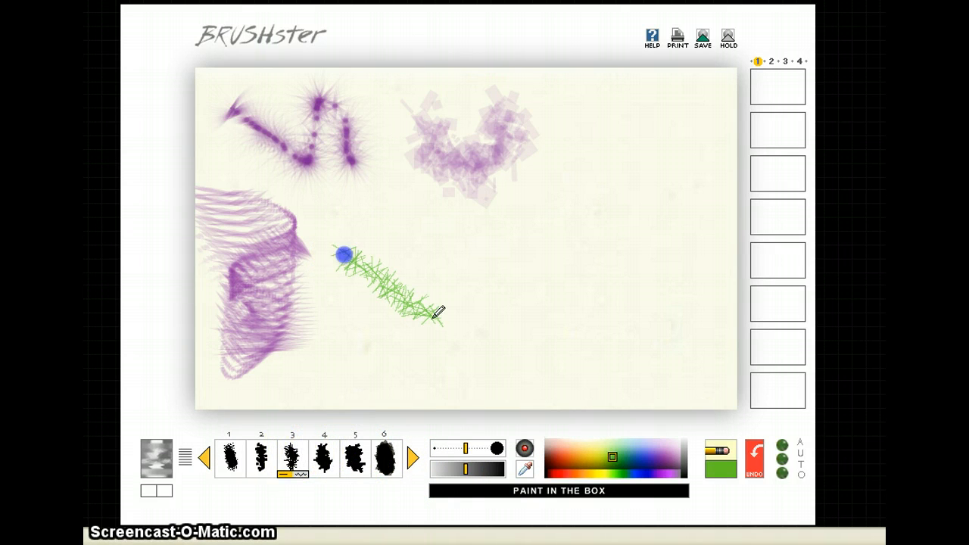
# Step: Paint a dense green patch with brush 4 beside the diagonal stroke and hold the picture in the workspace
pyautogui.click(321, 457)
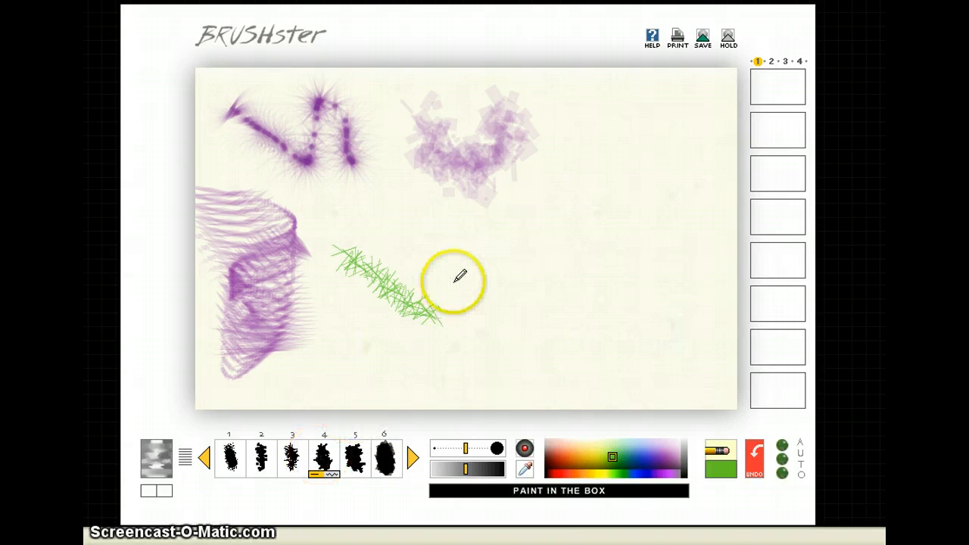
pyautogui.moveTo(452, 247)
pyautogui.mouseDown()
pyautogui.moveTo(537, 319)
pyautogui.moveTo(519, 263)
pyautogui.mouseUp()
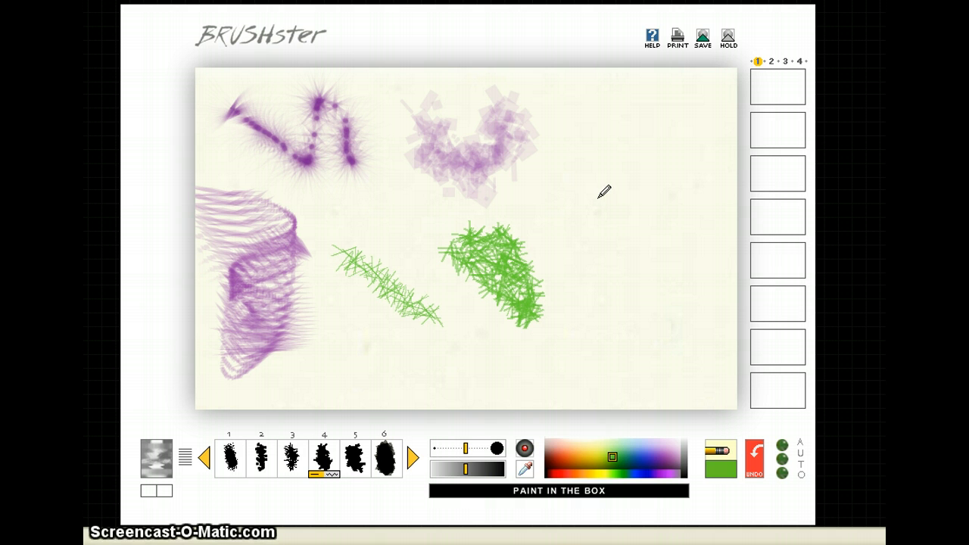
pyautogui.click(728, 38)
pyautogui.click(757, 88)
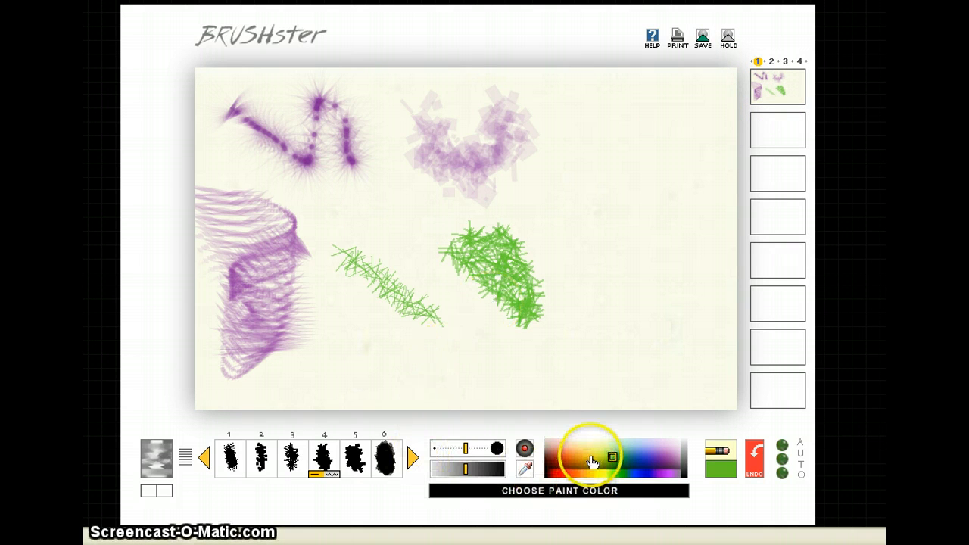
# Step: Paint a green angular stroke with brush 9 on the right part of the canvas
pyautogui.click(411, 458)
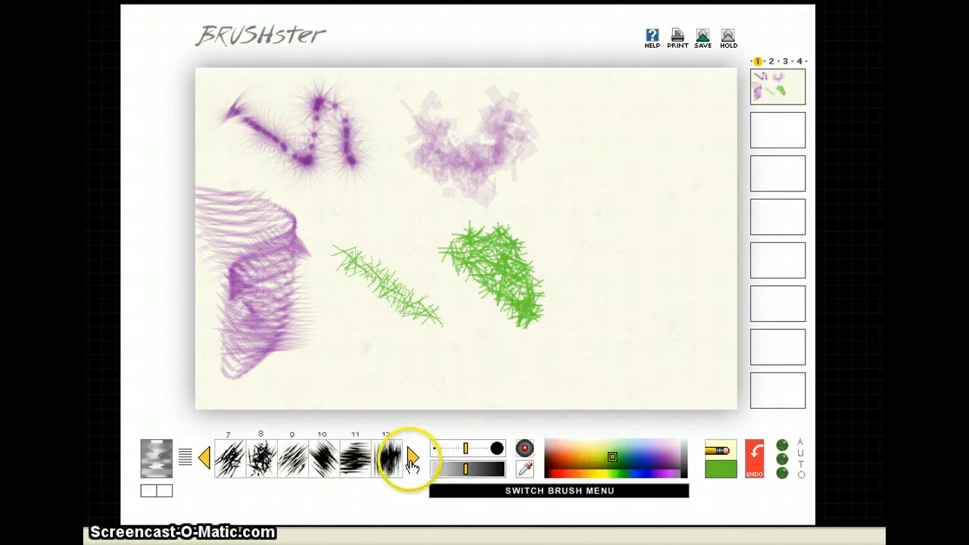
pyautogui.click(411, 458)
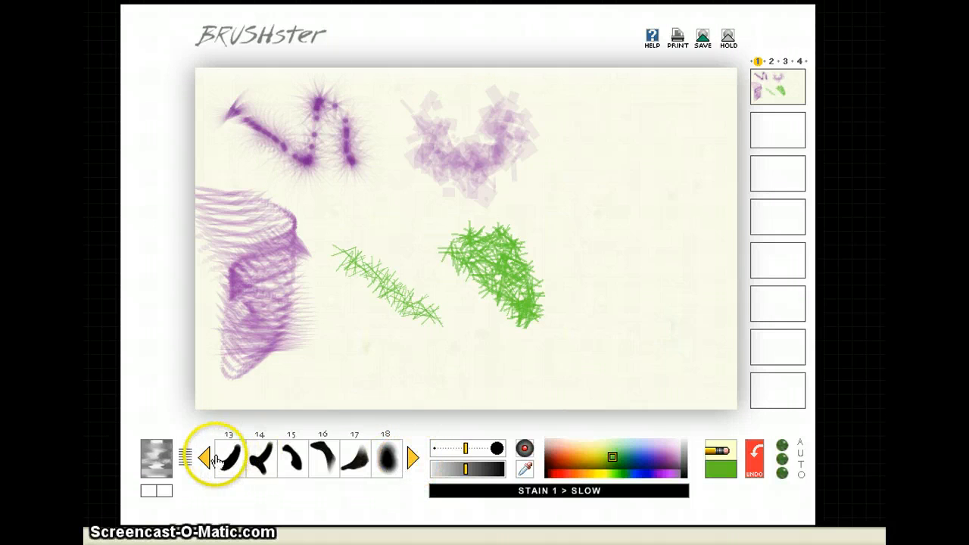
pyautogui.click(204, 458)
pyautogui.click(287, 460)
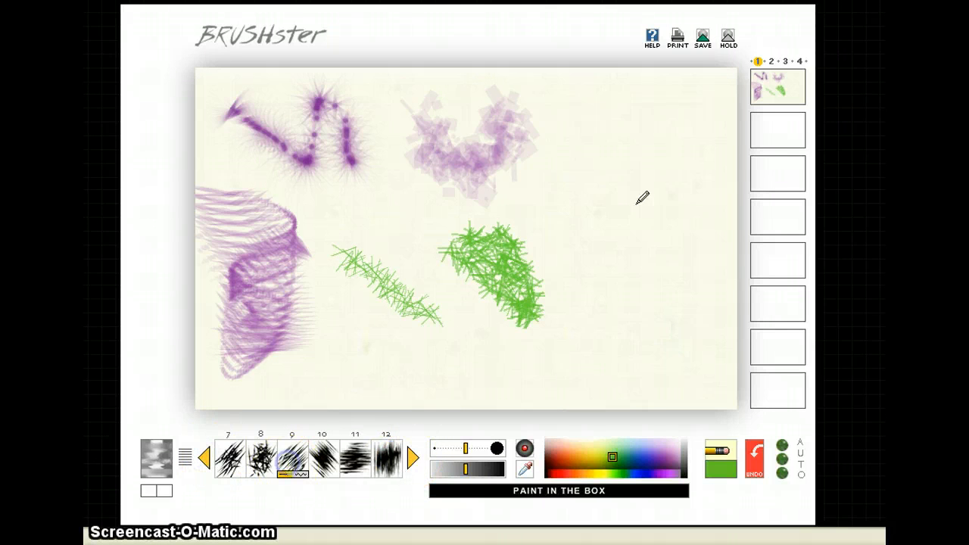
pyautogui.moveTo(579, 198)
pyautogui.mouseDown()
pyautogui.moveTo(667, 292)
pyautogui.moveTo(626, 135)
pyautogui.moveTo(704, 224)
pyautogui.moveTo(701, 260)
pyautogui.mouseUp()
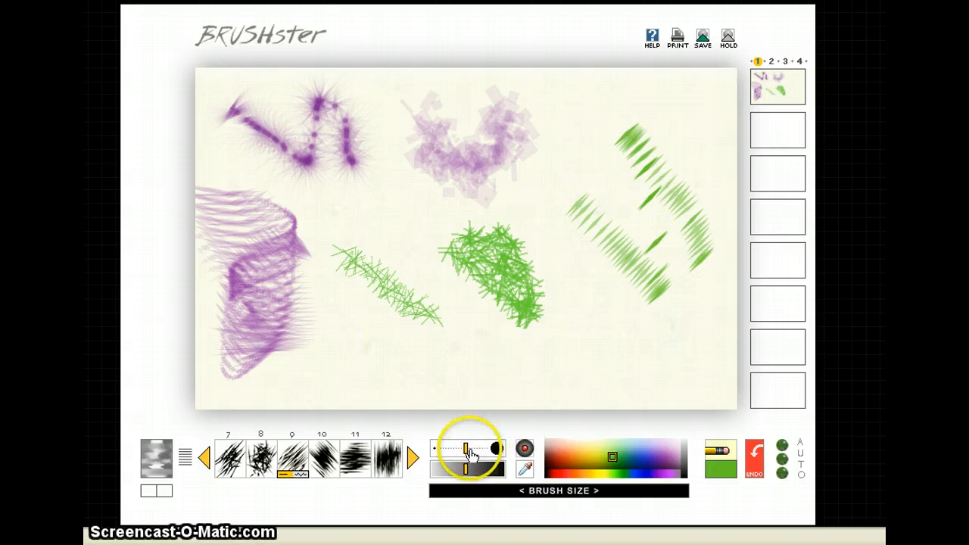
# Step: With a larger brush size, paint a green stroke near the canvas's lower edge with brush 9, and an even larger loop left of it with brush 8
pyautogui.moveTo(465, 453); pyautogui.dragTo(467, 454)
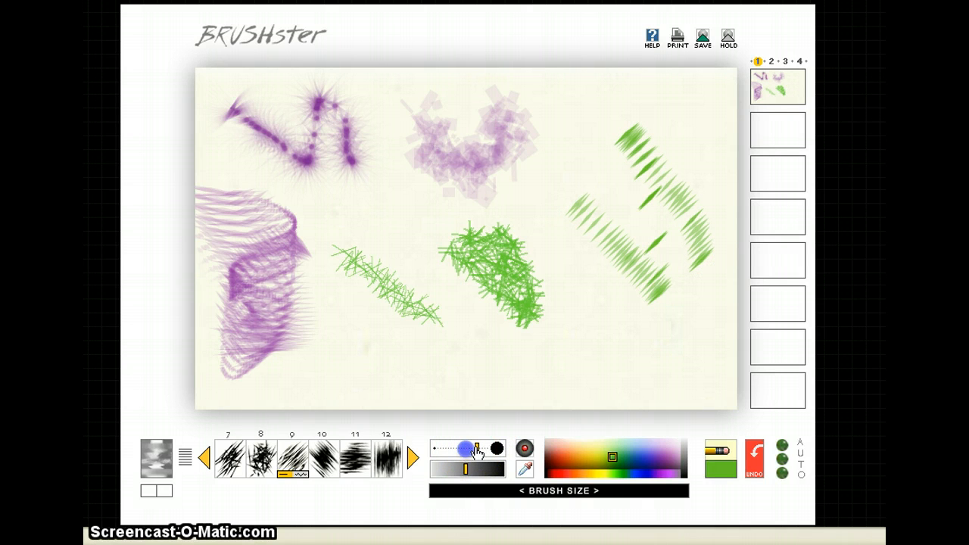
pyautogui.moveTo(467, 337)
pyautogui.mouseDown()
pyautogui.moveTo(577, 358)
pyautogui.moveTo(603, 363)
pyautogui.mouseUp()
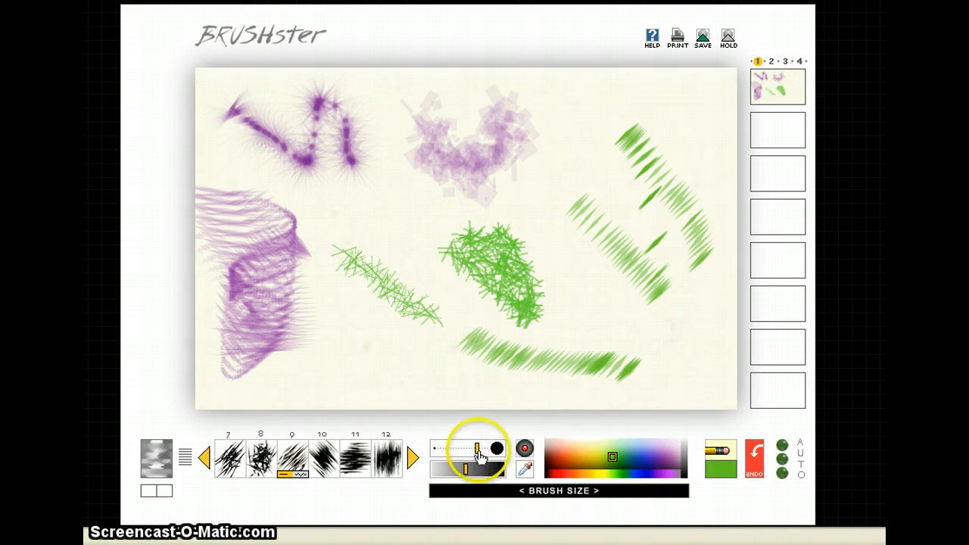
pyautogui.moveTo(480, 454); pyautogui.dragTo(486, 451)
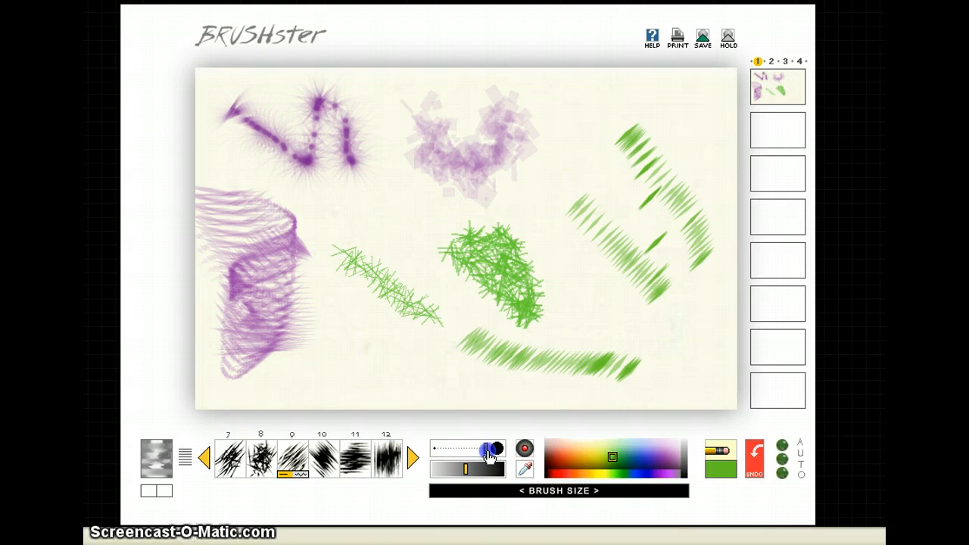
pyautogui.click(260, 456)
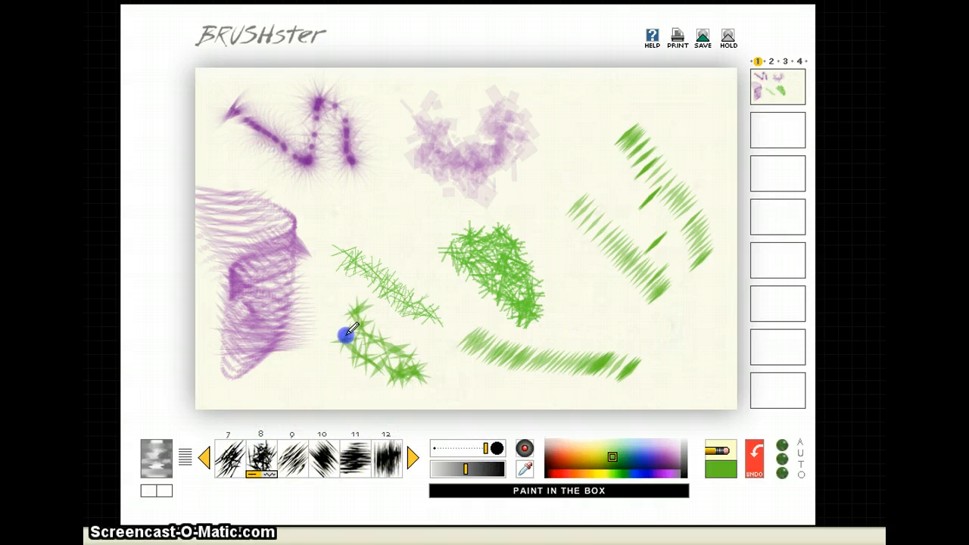
pyautogui.moveTo(346, 335); pyautogui.dragTo(425, 372)
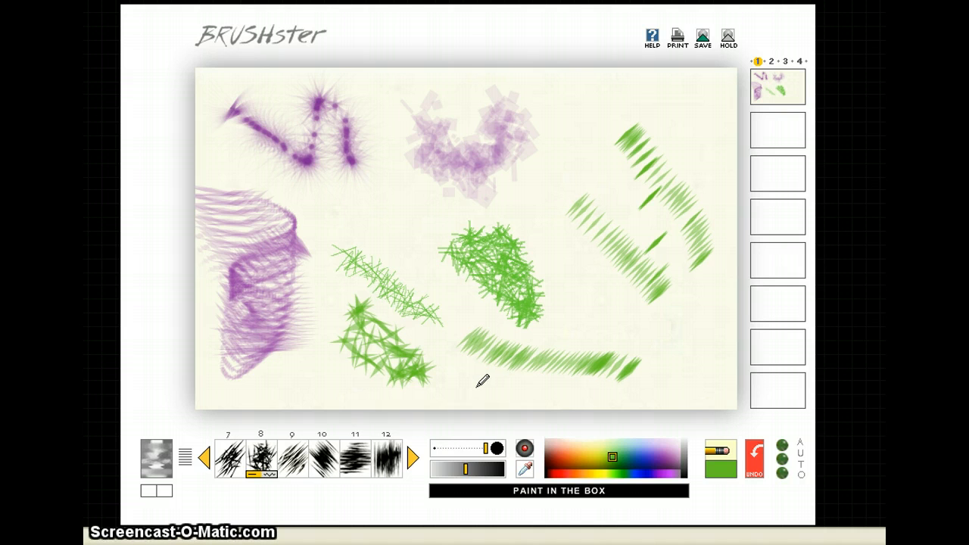
# Step: Open the effects and apply the first Blur effect to the painting
pyautogui.click(157, 465)
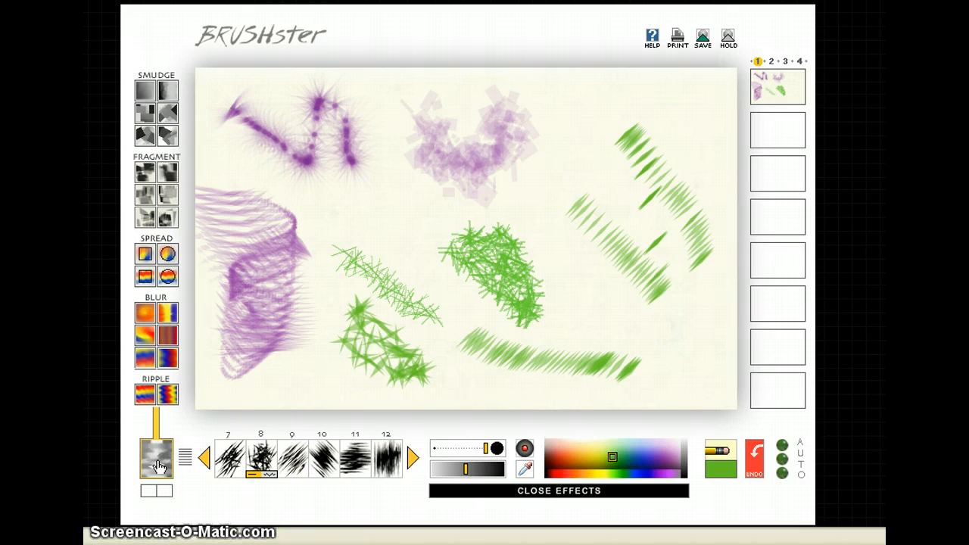
pyautogui.click(144, 313)
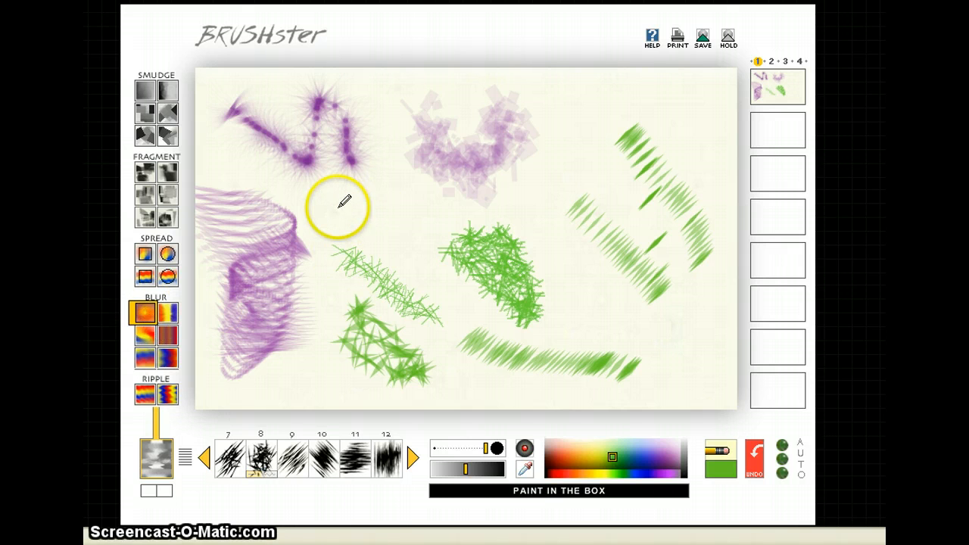
pyautogui.click(340, 205)
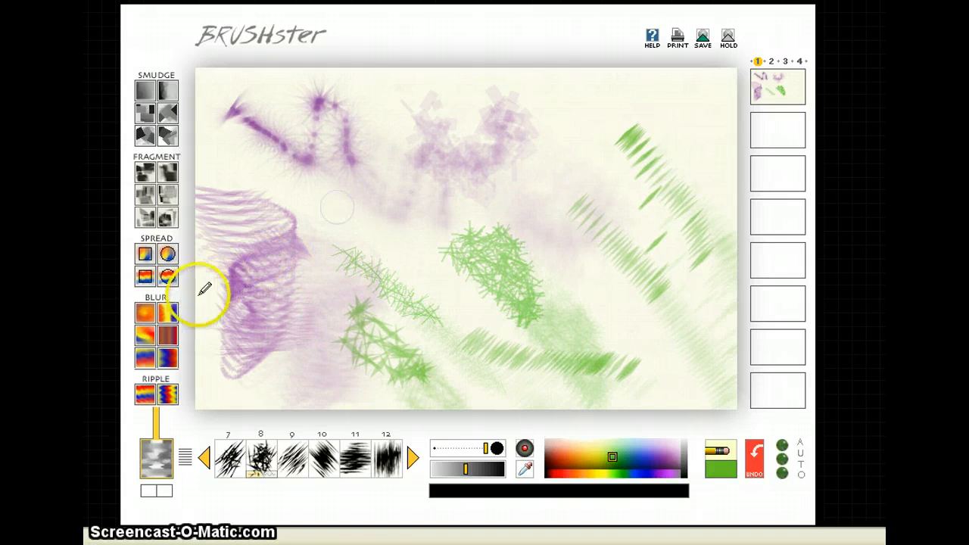
# Step: Apply the Ripple - Vertical effect to the painting and hold the result in the workspace
pyautogui.click(168, 399)
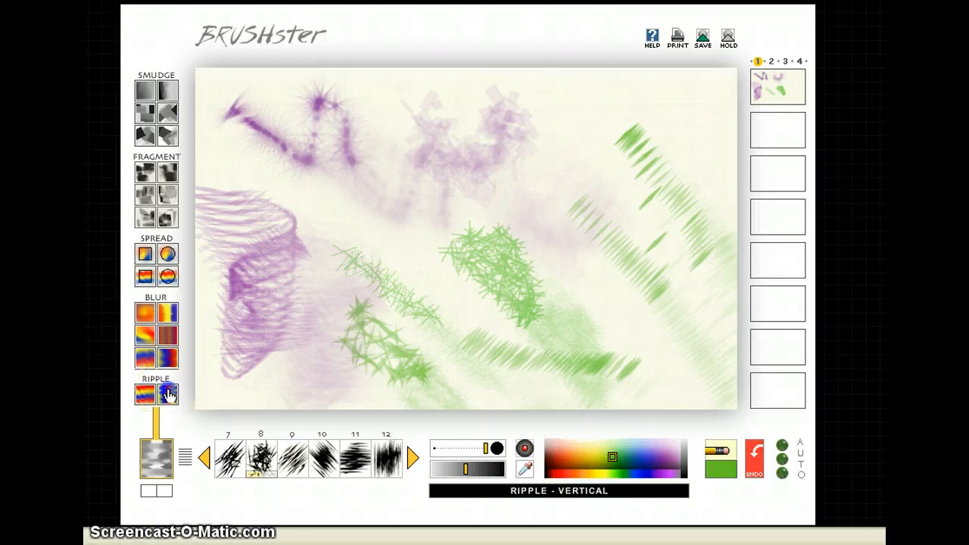
pyautogui.click(318, 136)
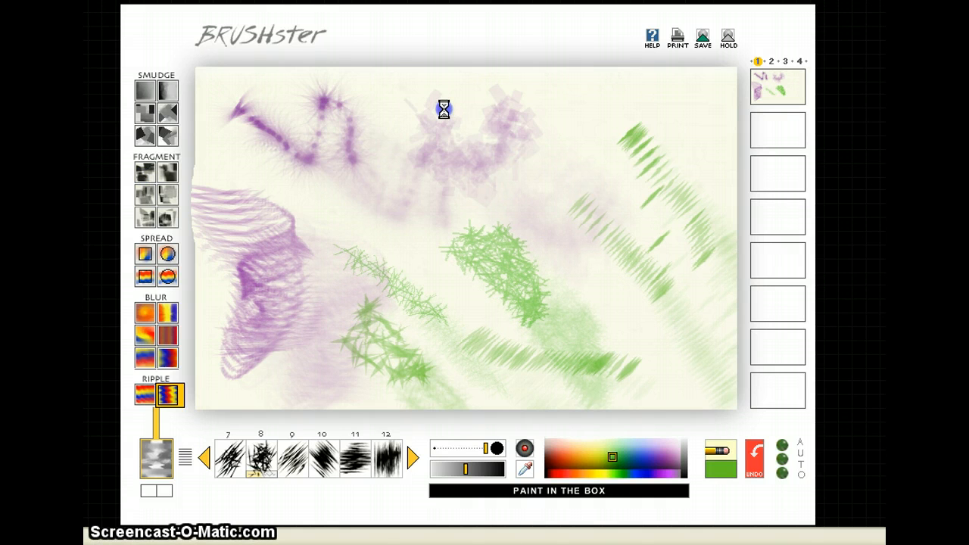
pyautogui.click(443, 110)
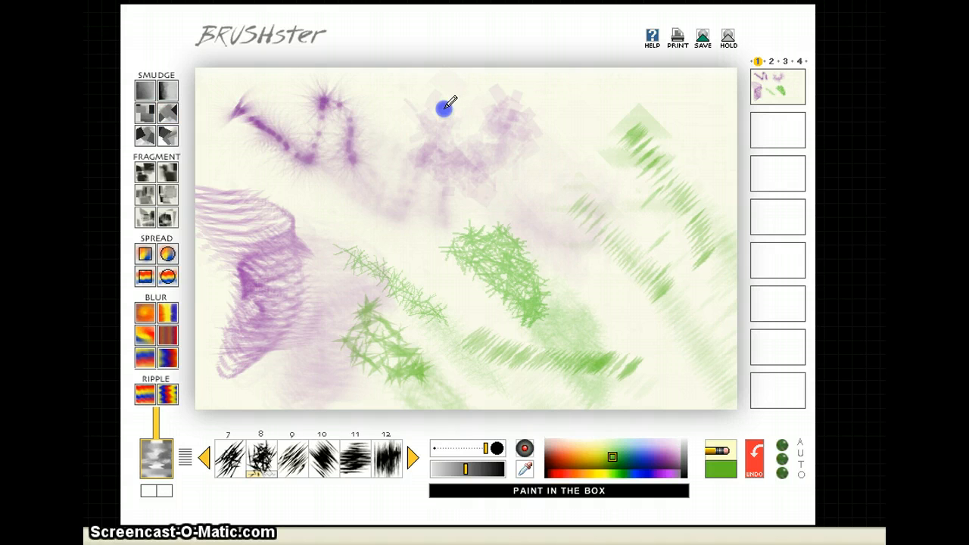
pyautogui.click(727, 38)
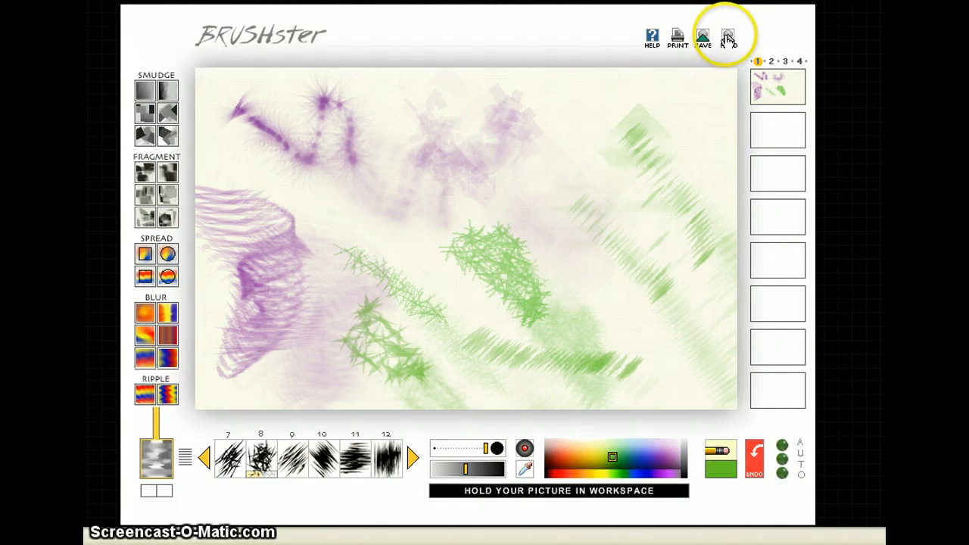
pyautogui.click(651, 173)
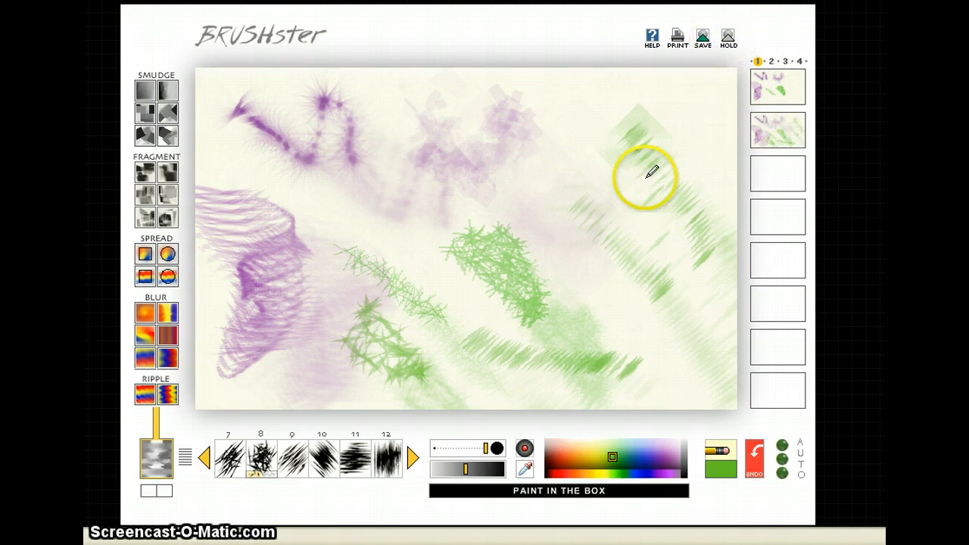
# Step: Apply the Fragment 3 - Flip H effect to the middle and left of the painting
pyautogui.click(146, 196)
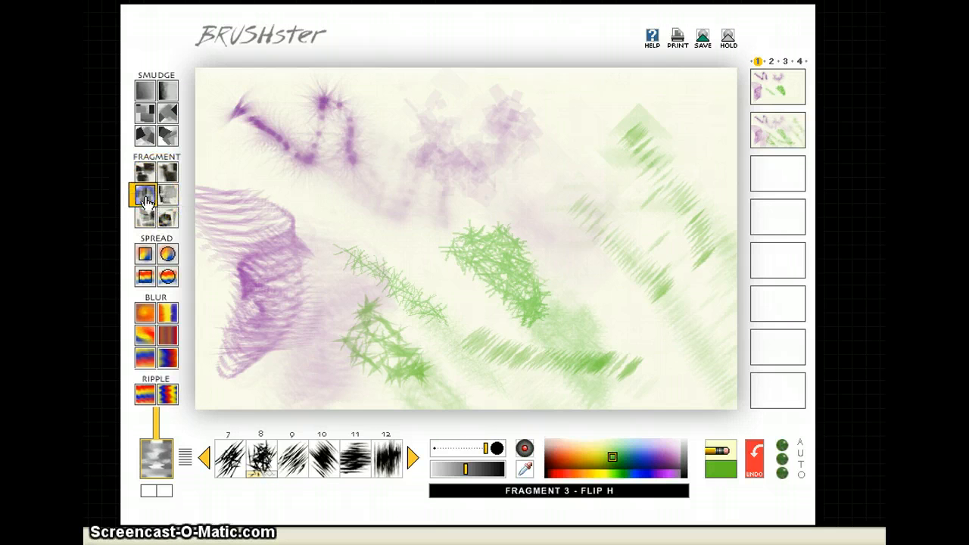
pyautogui.click(380, 99)
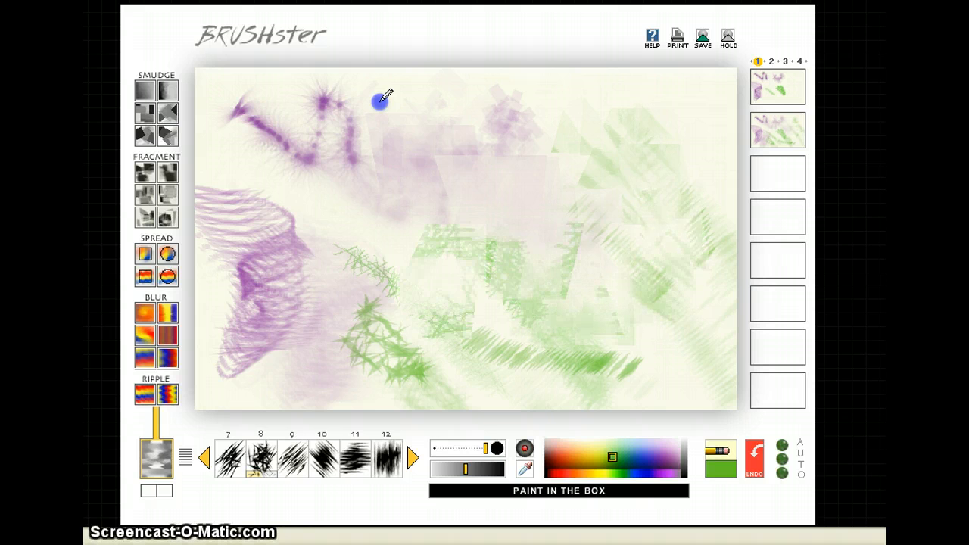
pyautogui.moveTo(380, 99)
pyautogui.mouseDown()
pyautogui.moveTo(352, 244)
pyautogui.moveTo(370, 283)
pyautogui.mouseUp()
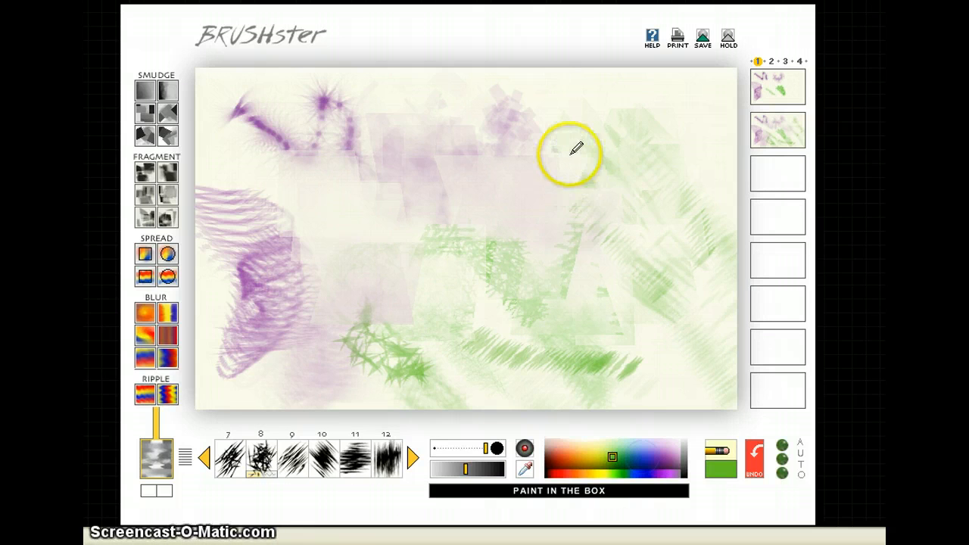
# Step: Apply the Fragment 3 - Flip H effect to the upper right area of the painting
pyautogui.click(569, 87)
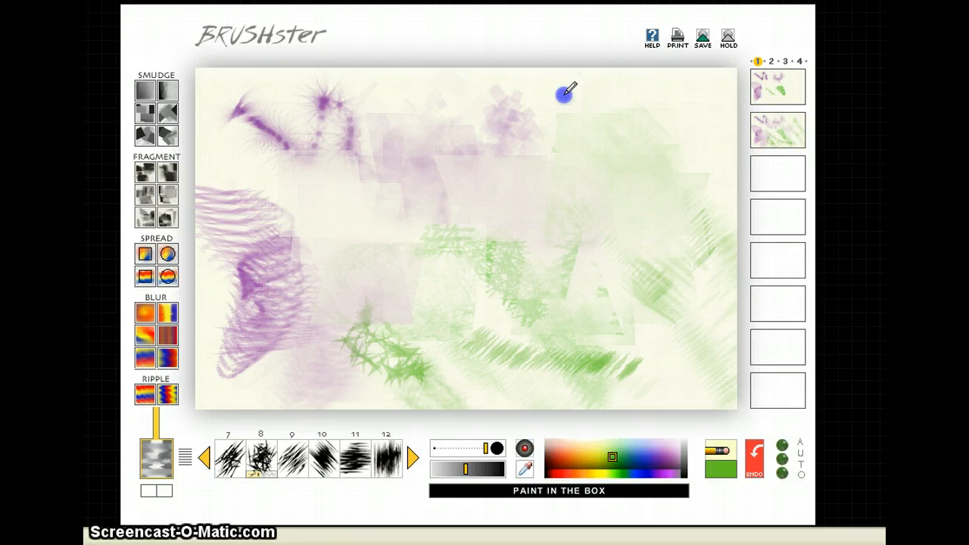
# Step: Paint blue strokes across the right, middle and left of the canvas with brush 9, and hold the picture in the workspace
pyautogui.click(641, 460)
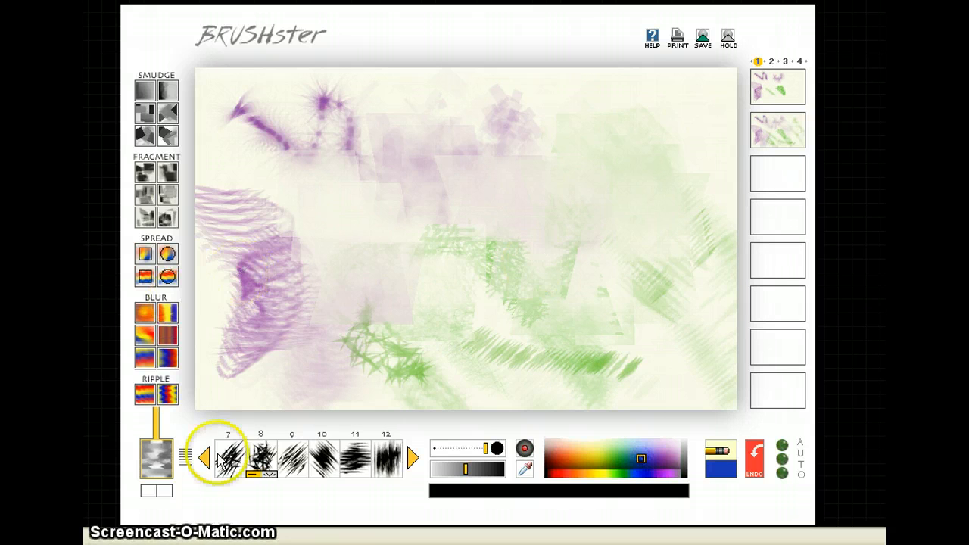
pyautogui.click(617, 115)
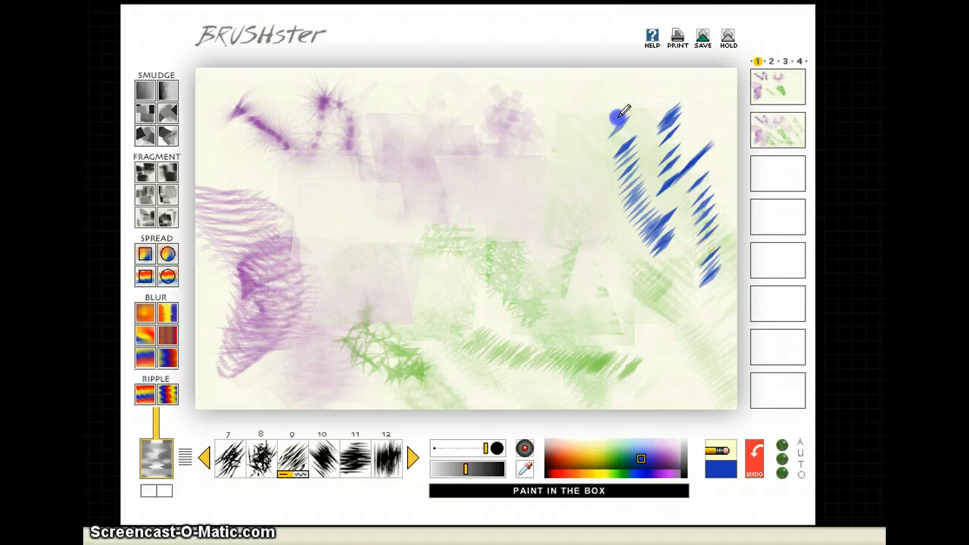
pyautogui.click(482, 116)
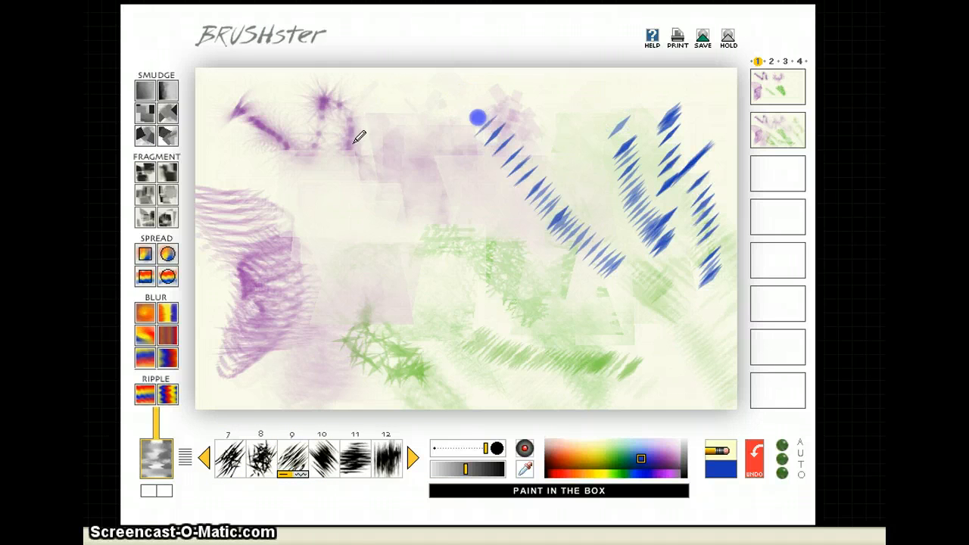
pyautogui.click(273, 367)
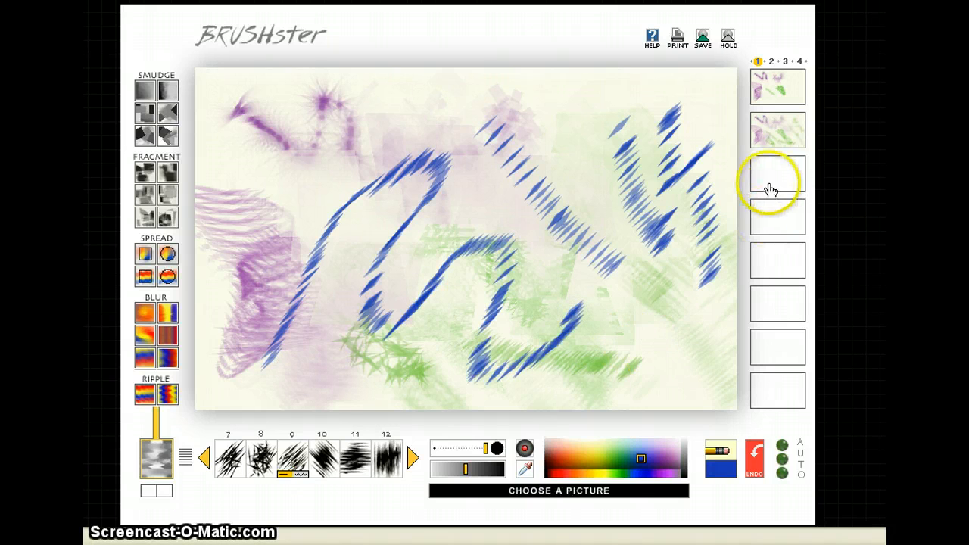
pyautogui.click(728, 40)
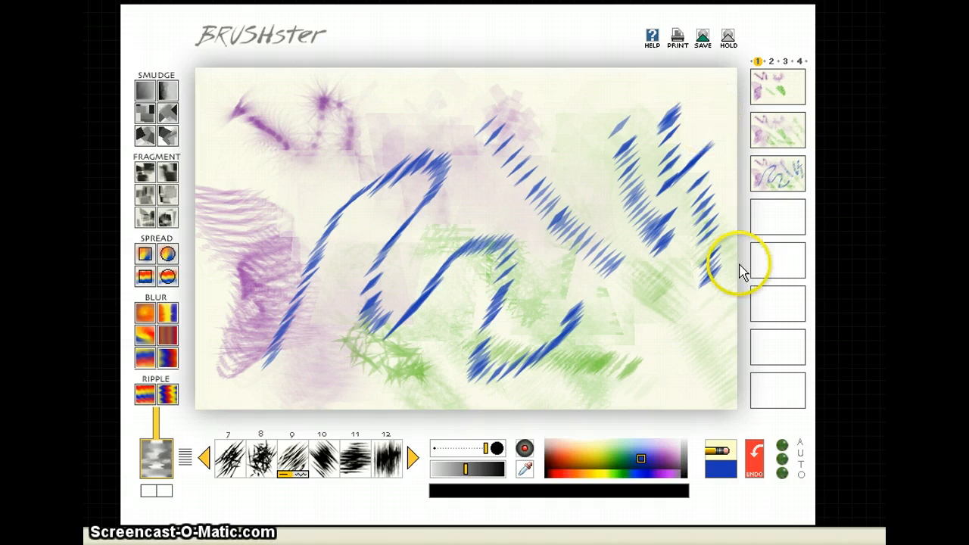
# Step: Run the automatic Random Brush / Random Stroke painting for a while, stop it, and hold the result in the workspace
pyautogui.click(782, 448)
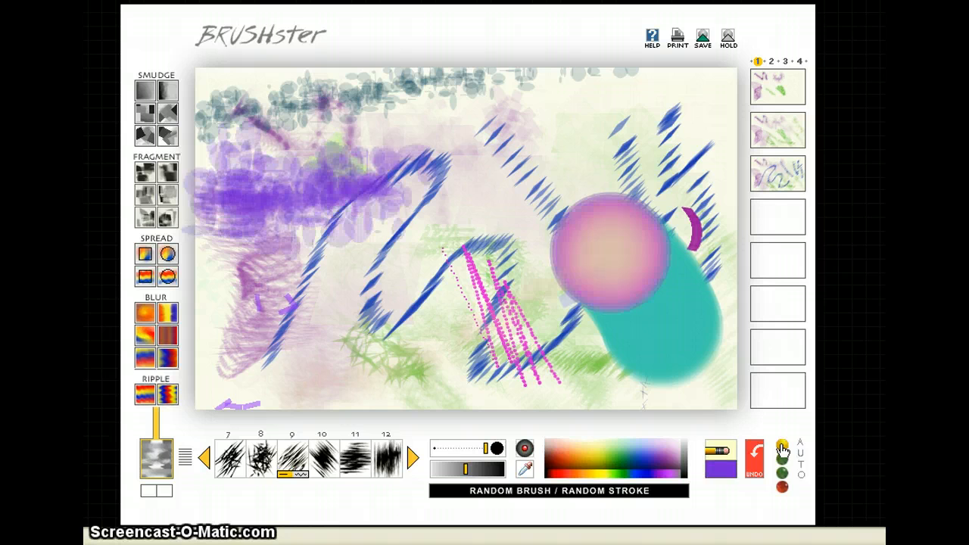
pyautogui.click(782, 484)
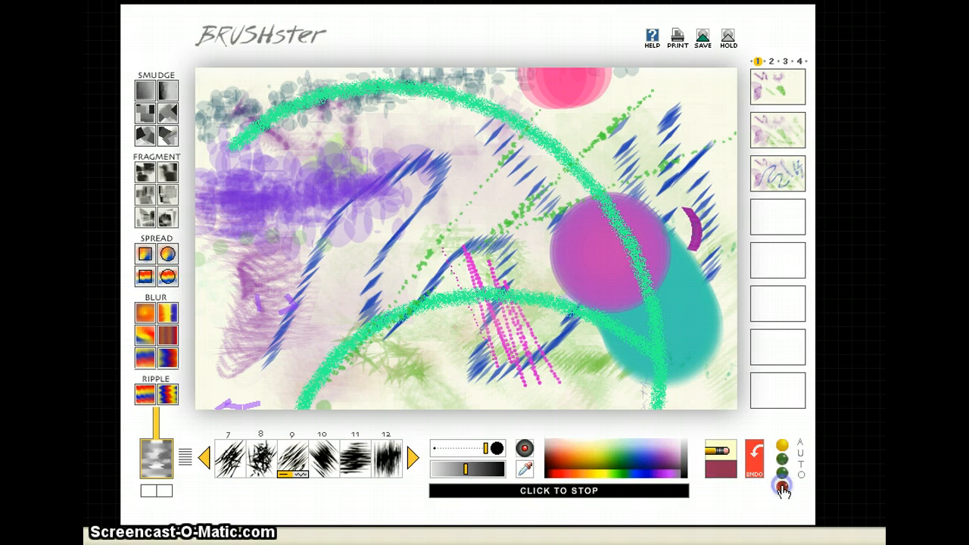
pyautogui.click(779, 487)
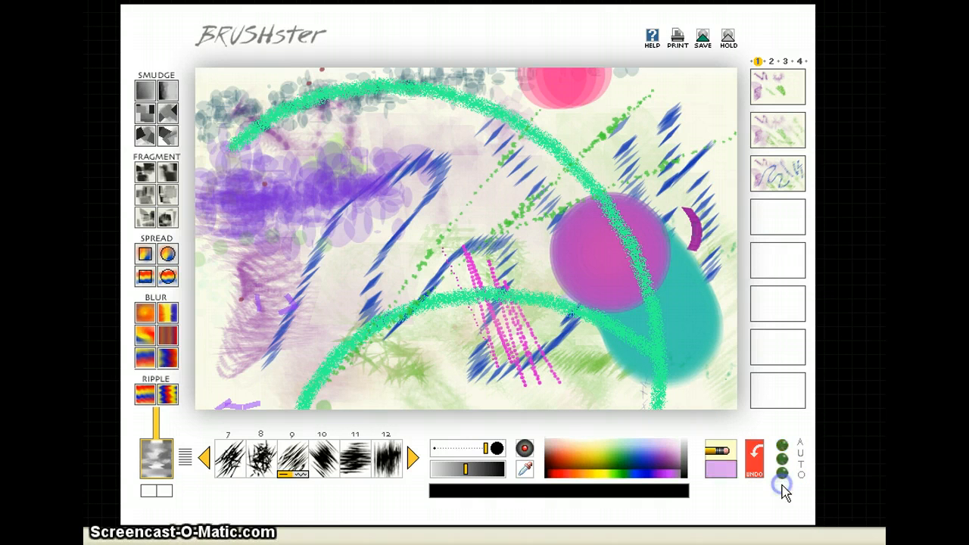
pyautogui.click(727, 38)
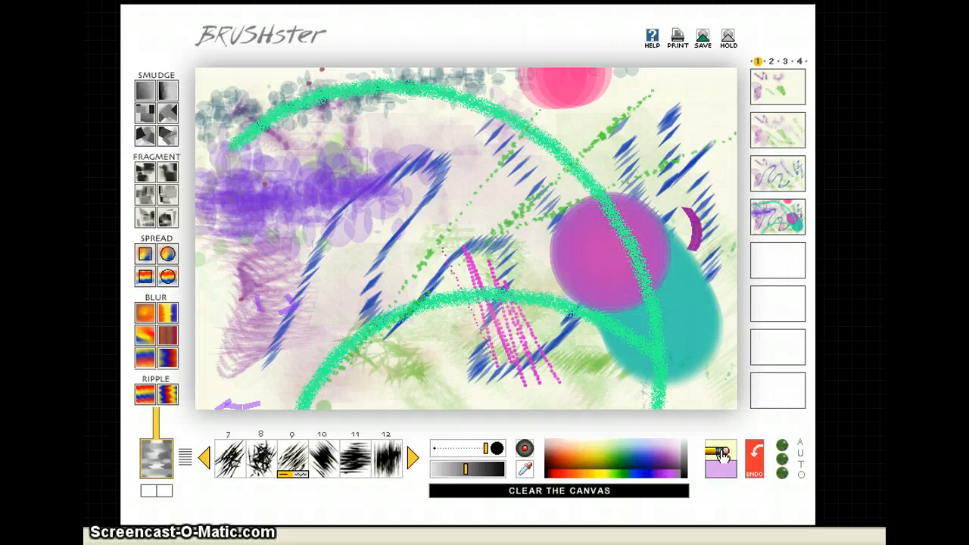
# Step: Clear the canvas and undo the clearing
pyautogui.click(721, 454)
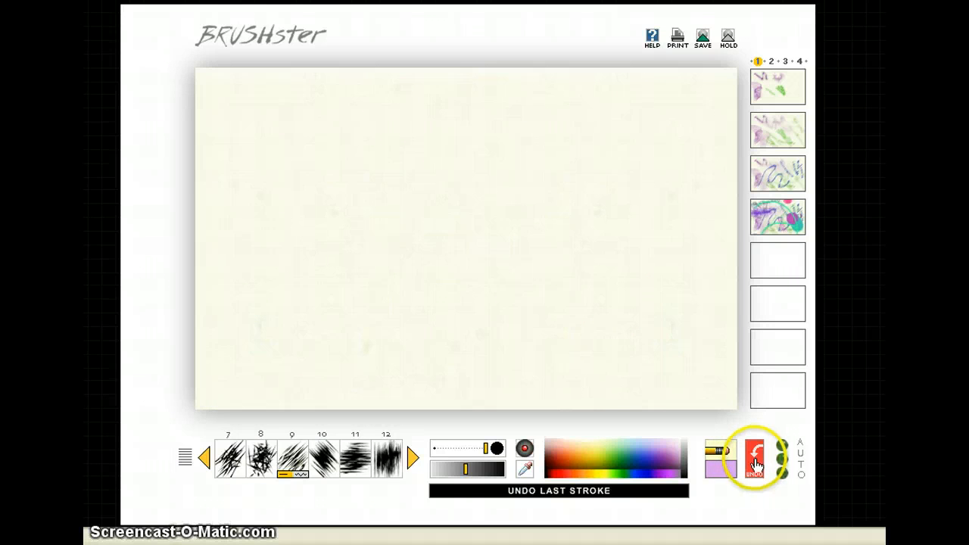
pyautogui.click(755, 459)
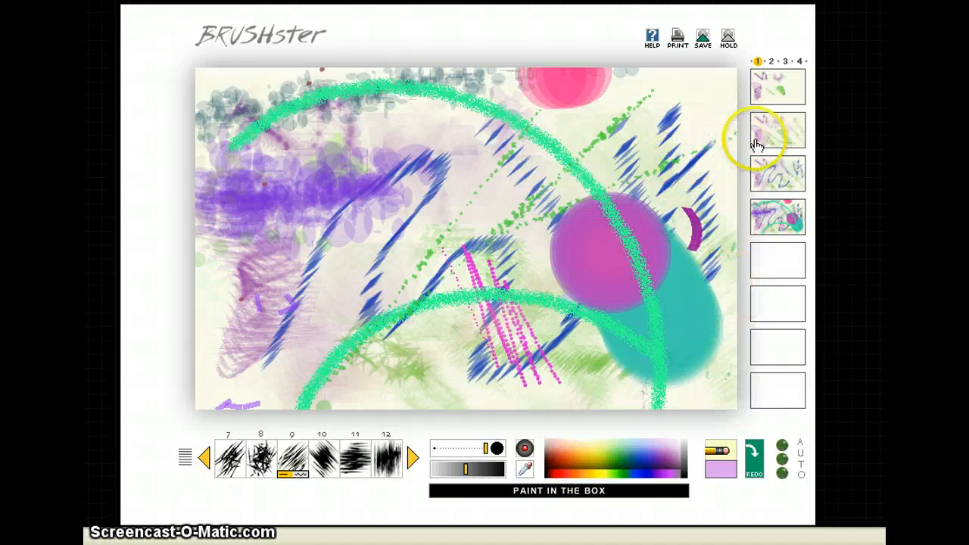
# Step: Look through the held pictures in the workspace, ending on the fourth one with the automatically painted strokes
pyautogui.click(773, 181)
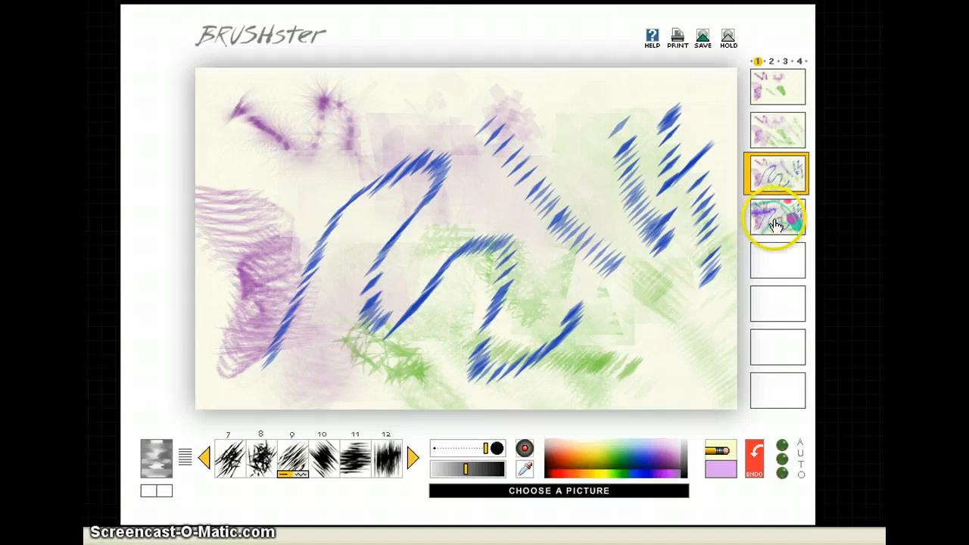
pyautogui.click(775, 223)
pyautogui.click(779, 127)
pyautogui.click(784, 89)
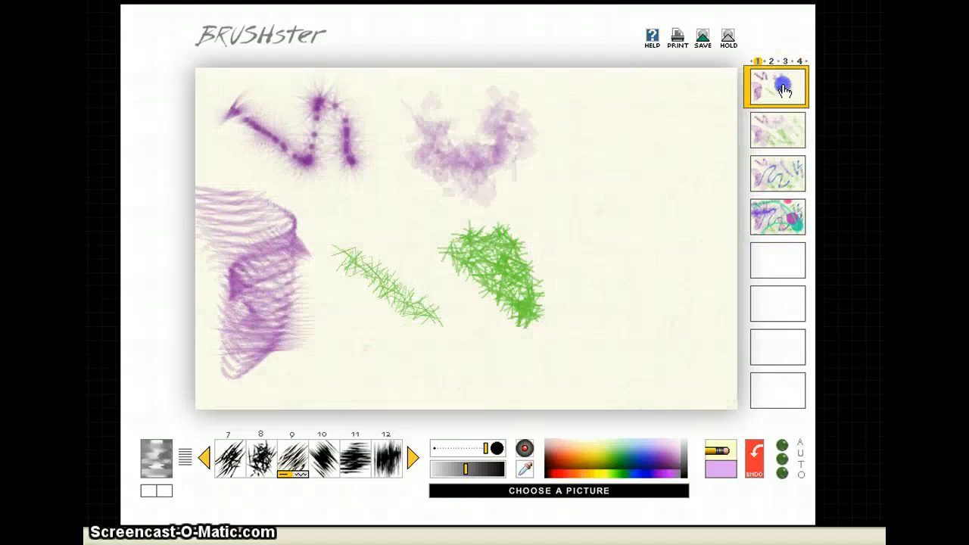
pyautogui.click(789, 220)
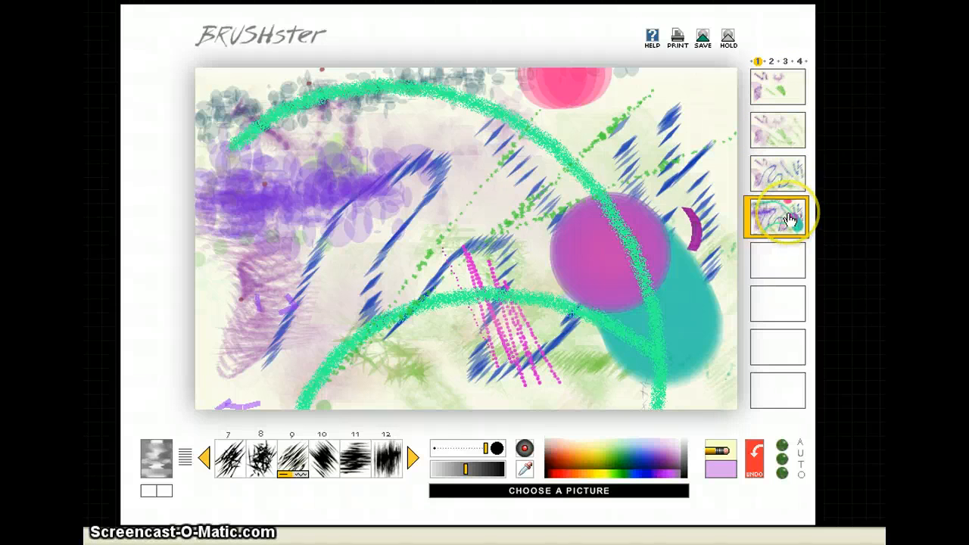
# Step: Save the picture to the computer as kevad.jpg
pyautogui.click(703, 40)
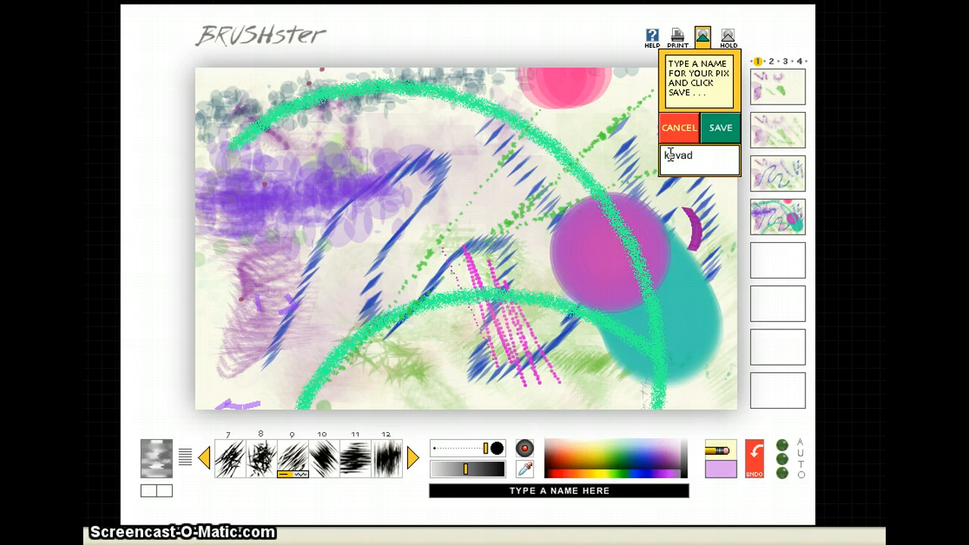
pyautogui.write('.jpg')
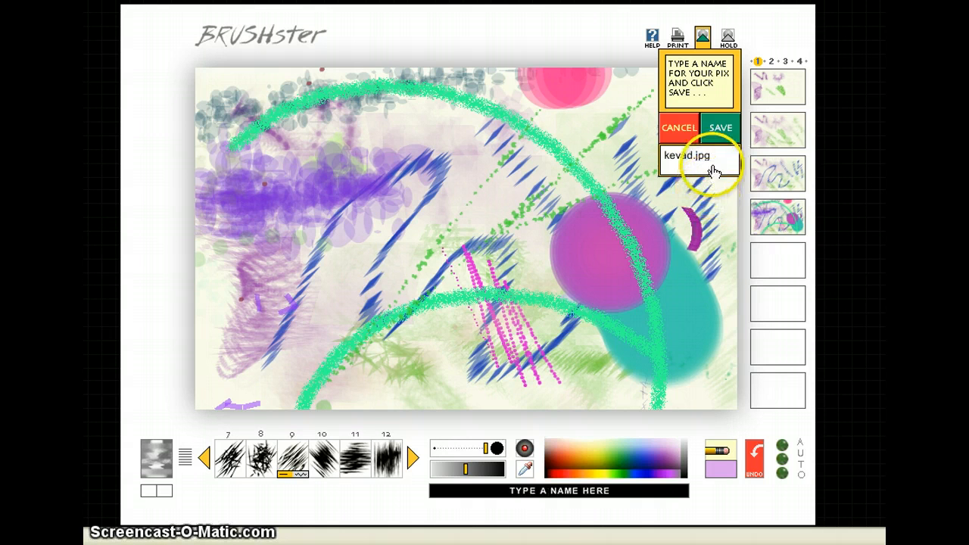
pyautogui.click(722, 130)
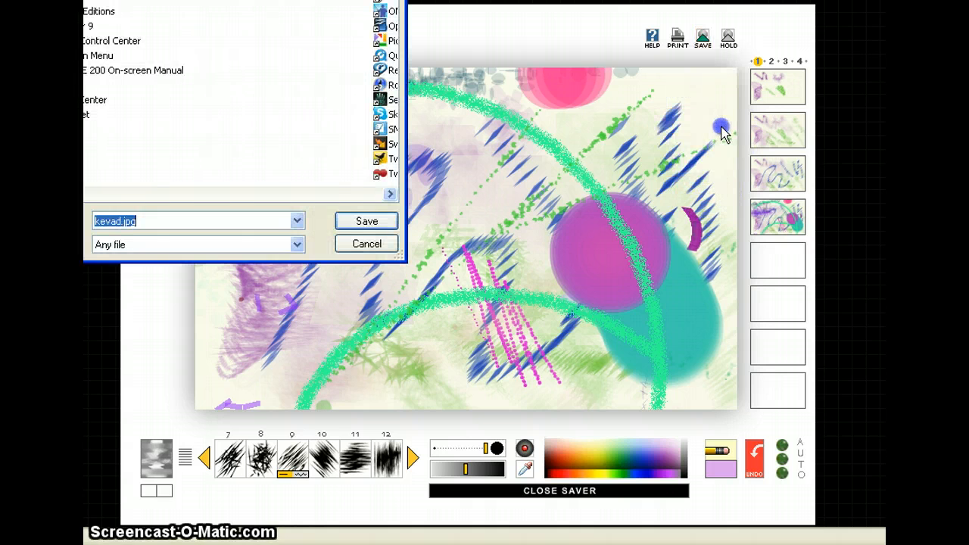
pyautogui.click(367, 221)
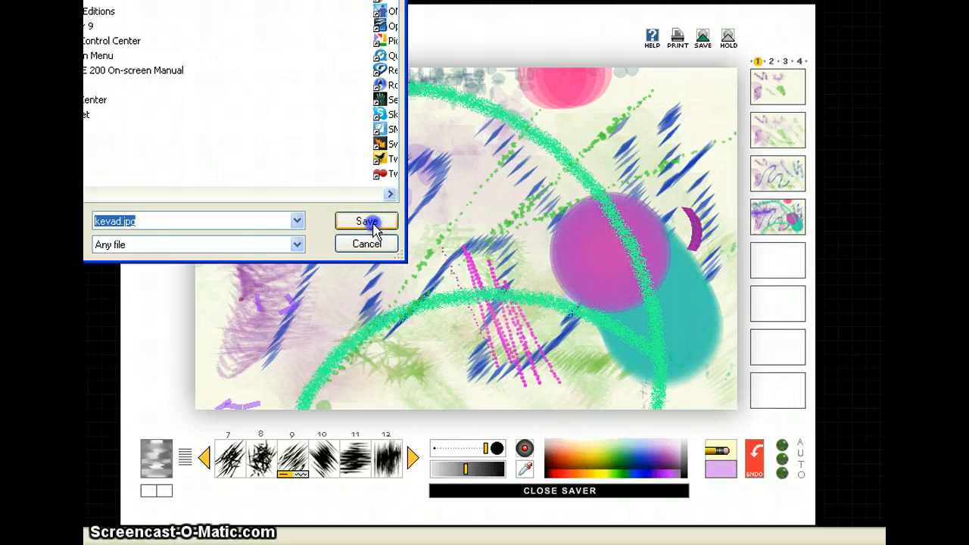